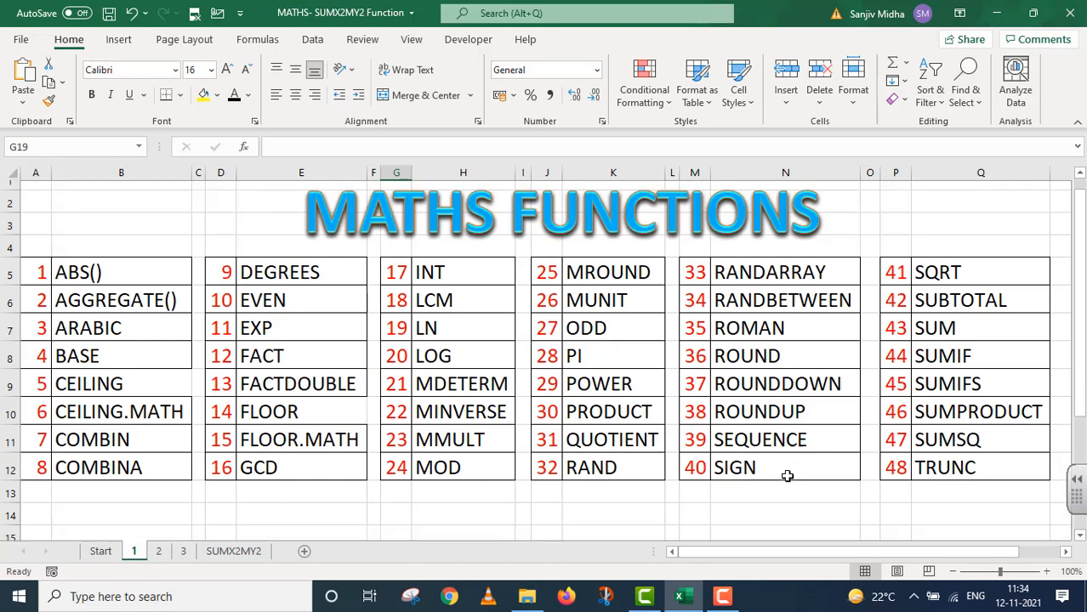
Step: Look over the function list on sheet 1 and the title on sheet 2, and open the SUMX2MY2 sheet
scroll(787, 478, "down", 2)
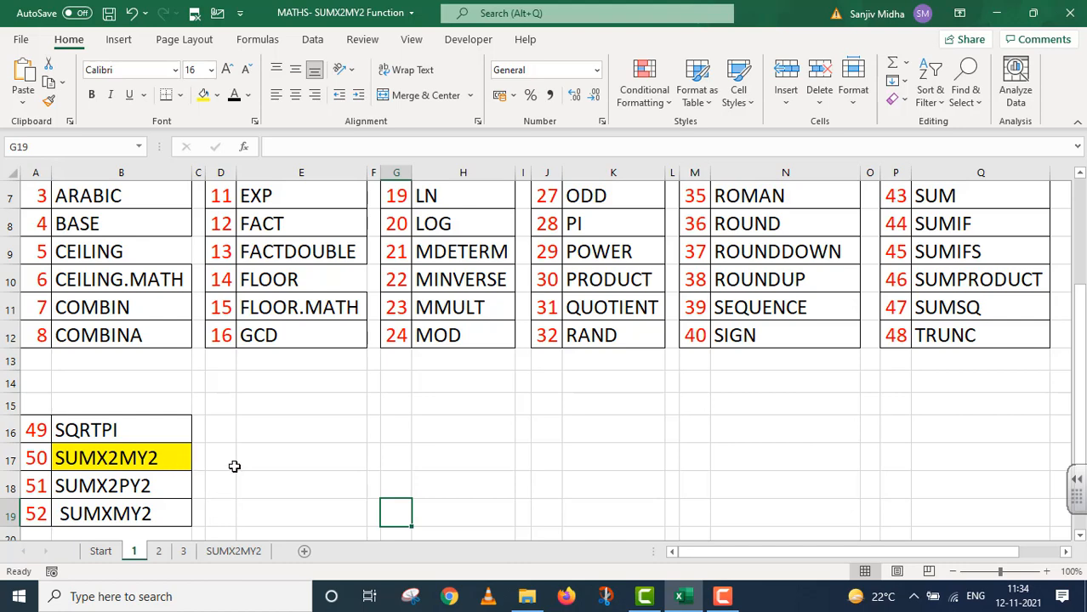
left_click(159, 551)
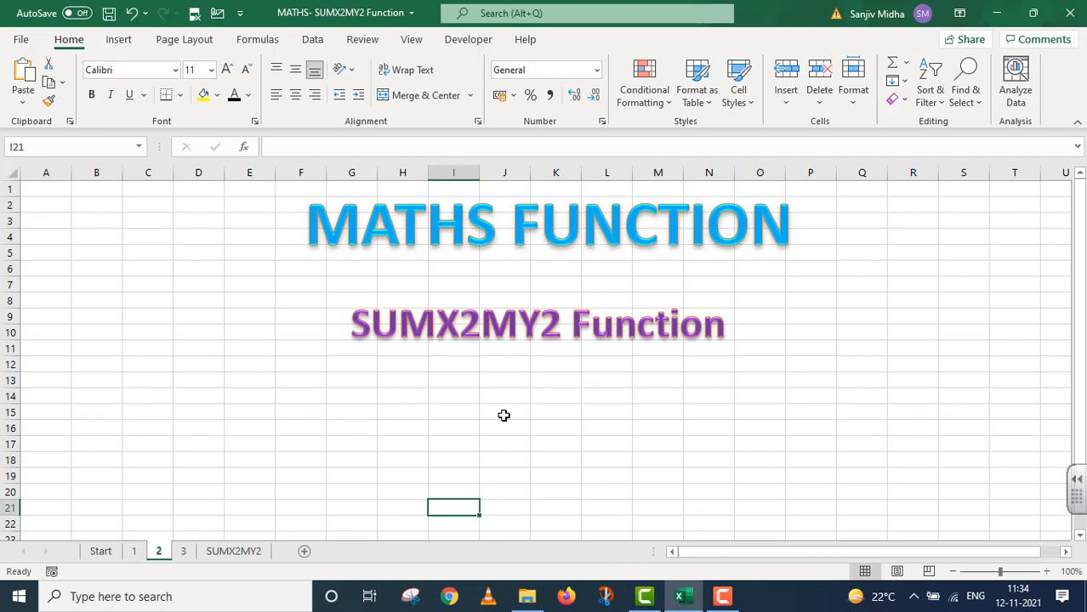
left_click(232, 550)
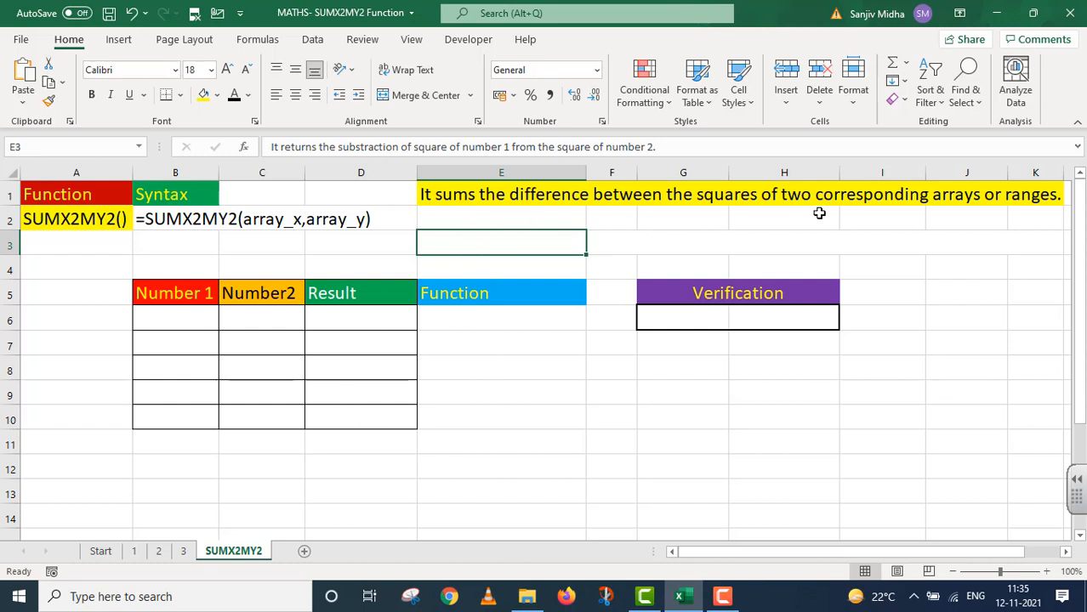
Step: Fill the Number 1 column in B6:B10 with the series 2, 4, 6, 8, 10, starting from 2 and 4
left_click(196, 324)
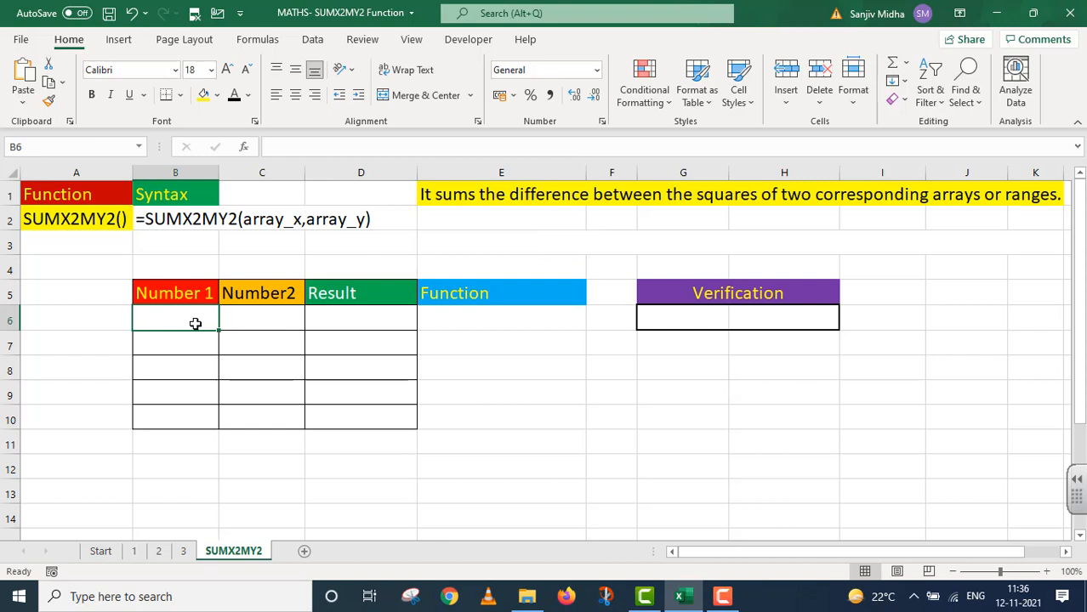
type("2")
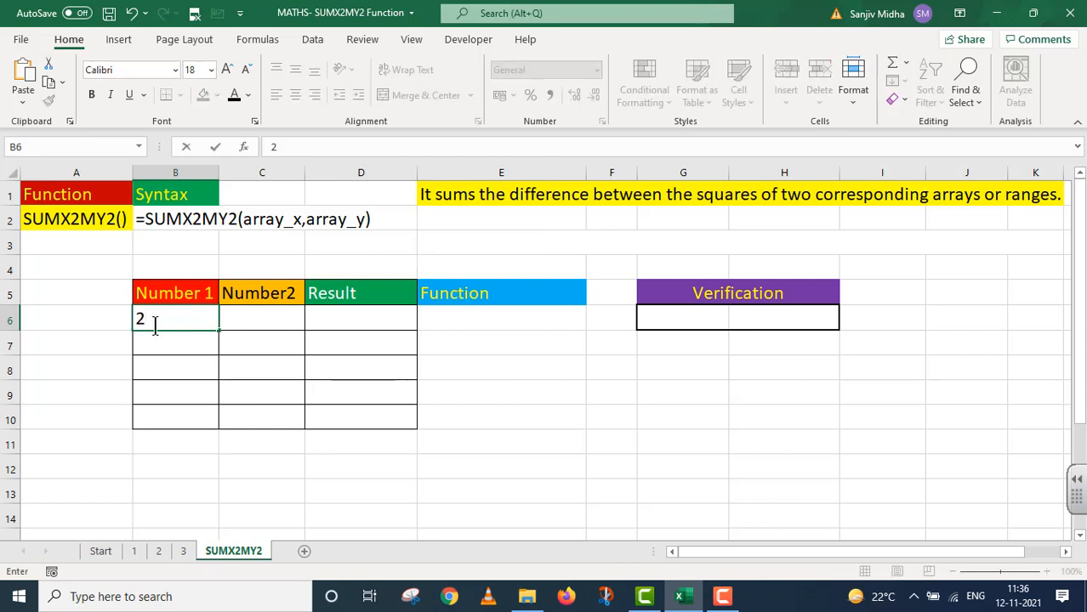
left_click(167, 341)
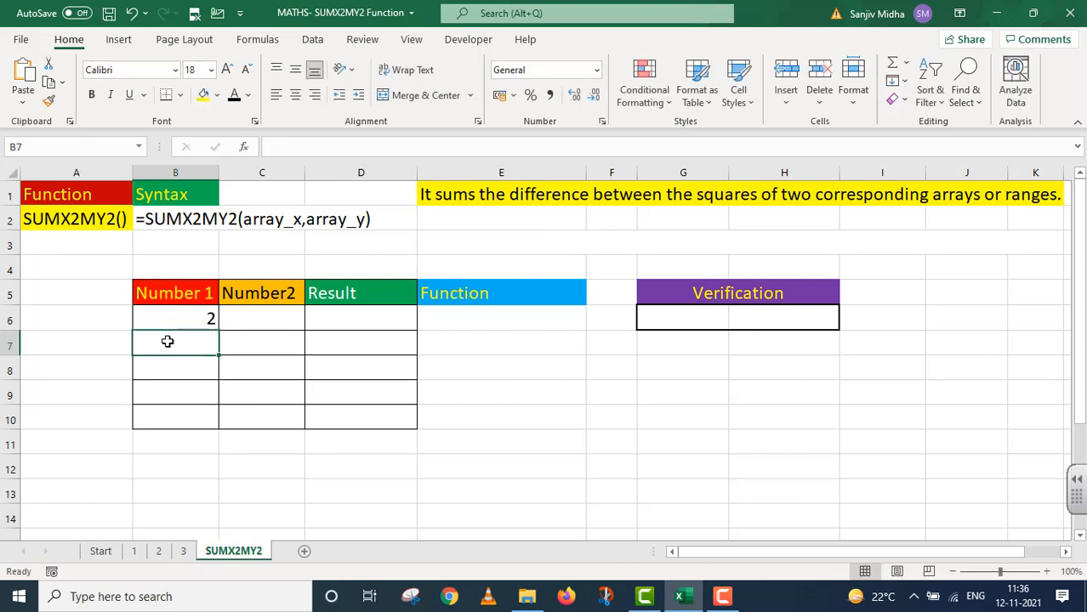
type("4")
left_click_drag(187, 320, 223, 423)
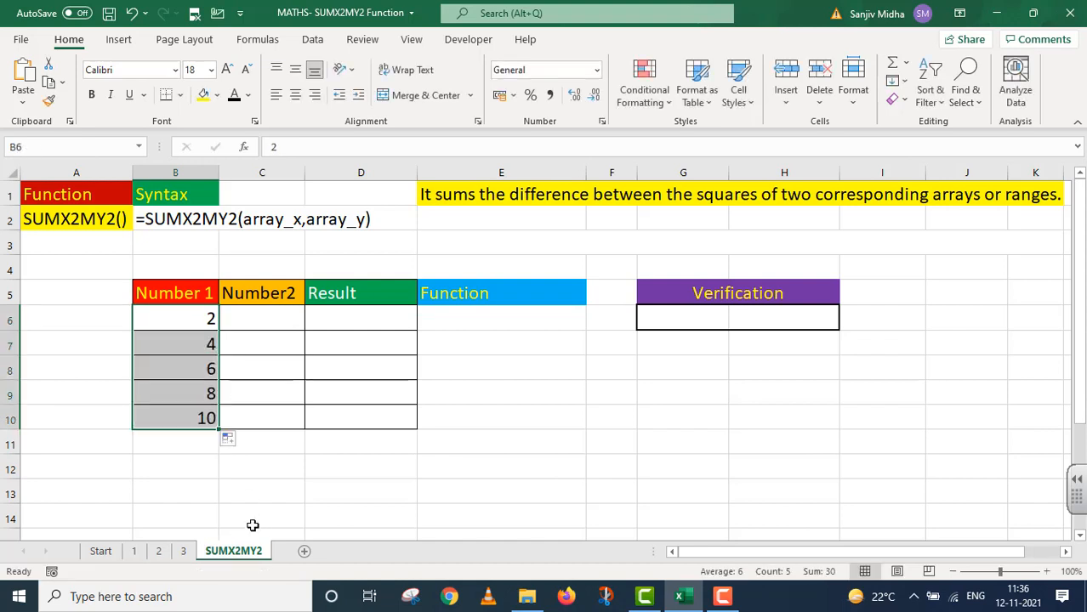
Step: Fill the Number2 column in C6:C10 with the series 3, 5, 7, 9, 11, starting from 3 and 5
left_click(267, 315)
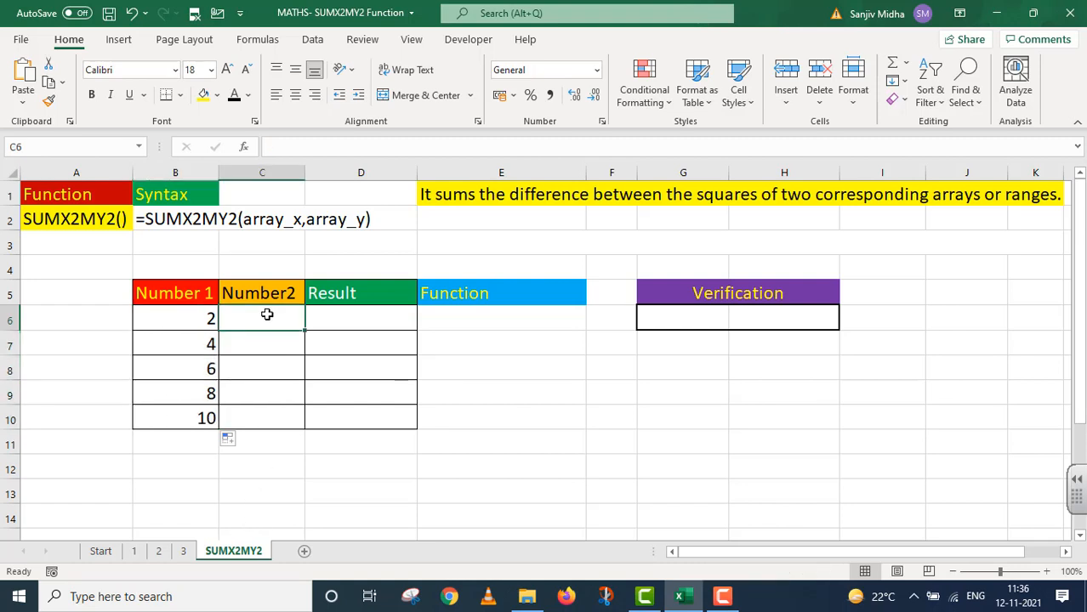
type("3")
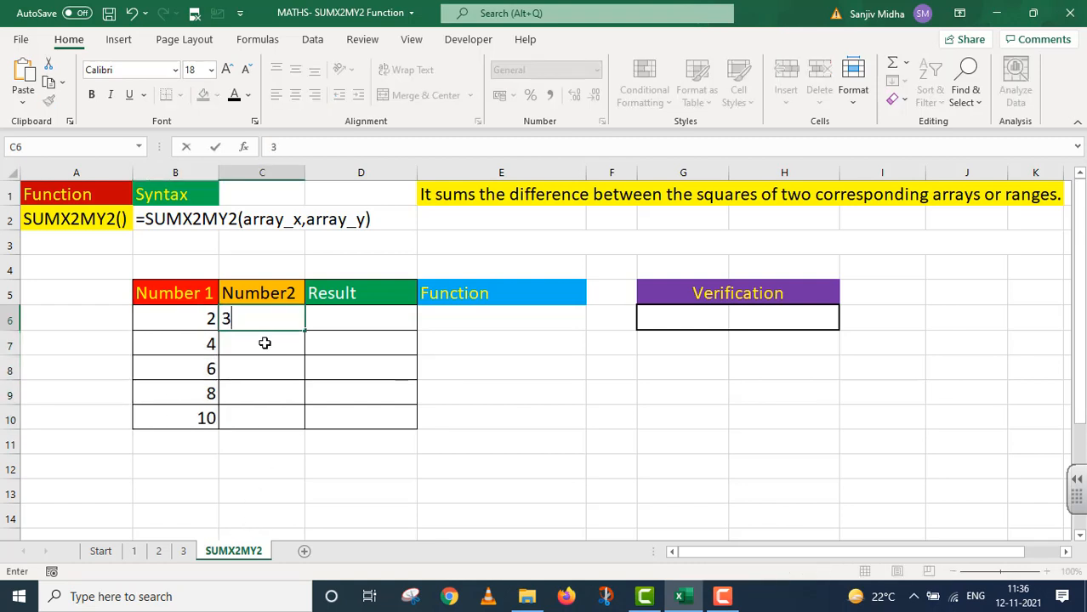
left_click(264, 343)
type("5")
left_click_drag(274, 316, 302, 426)
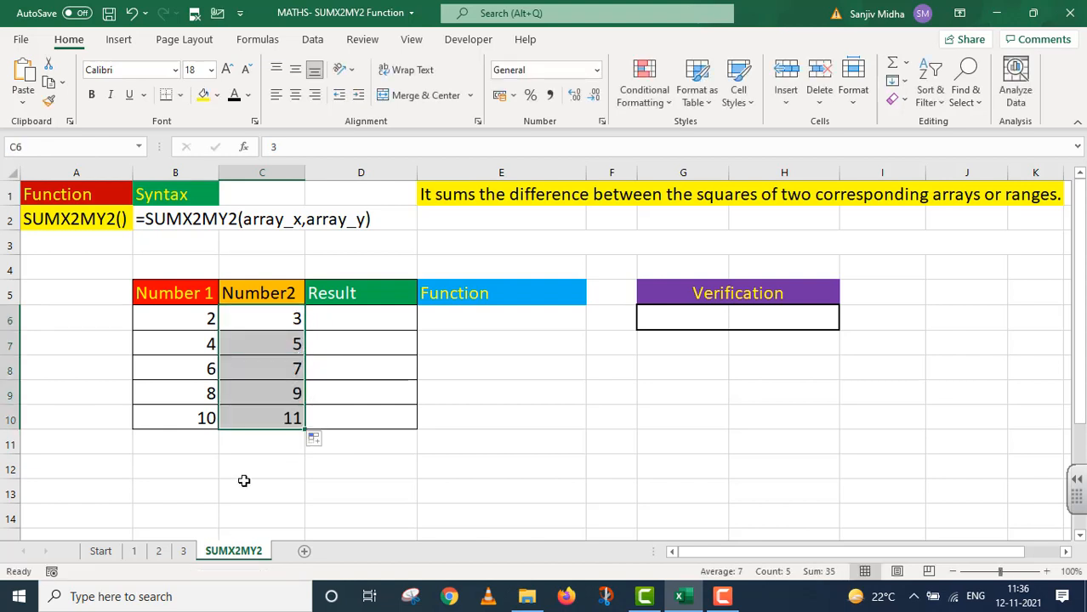
Step: Enter the formula =SUMX2MY2(B6,C6) in Result cell D6
double_click(349, 322)
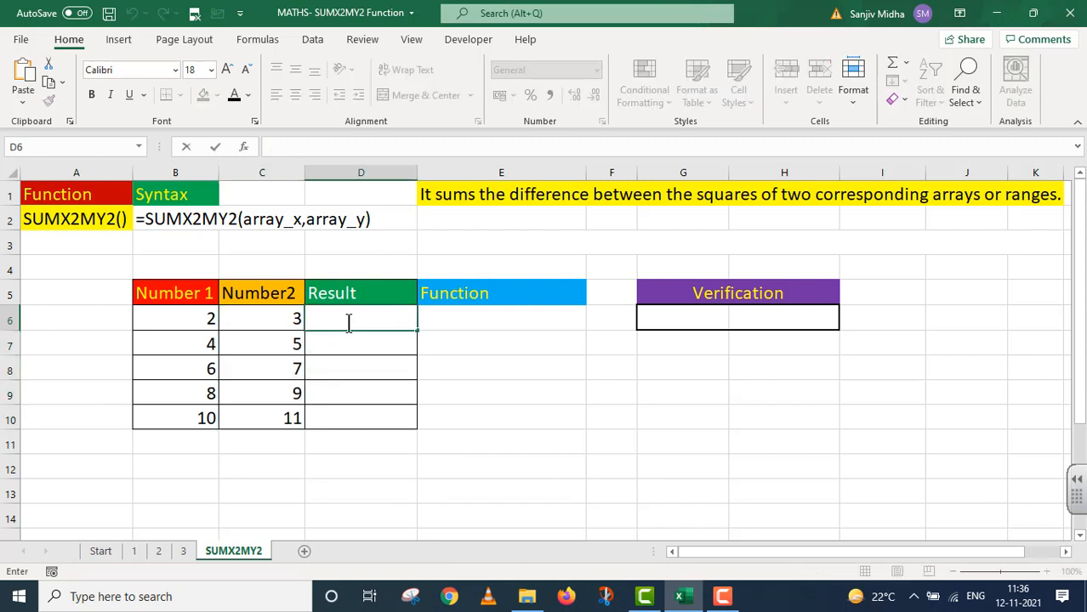
type("=")
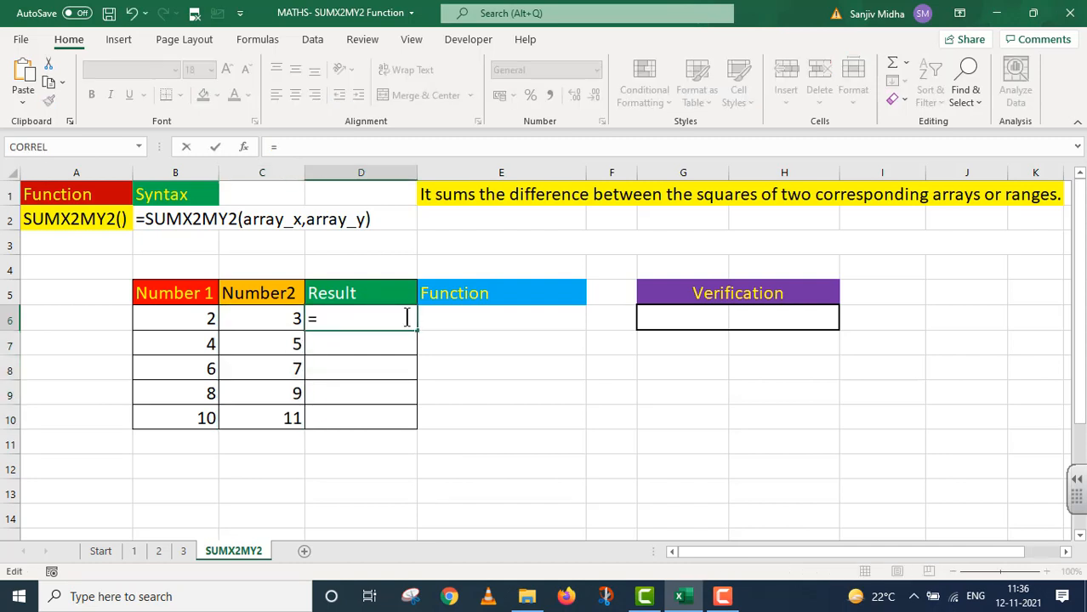
type("SUM")
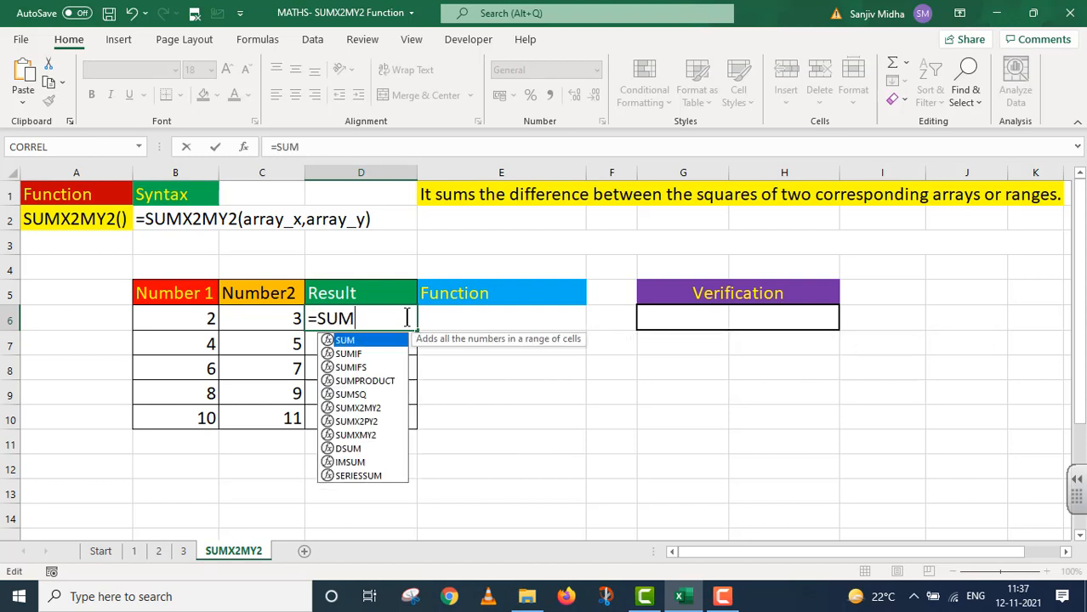
type("X2")
key("Tab")
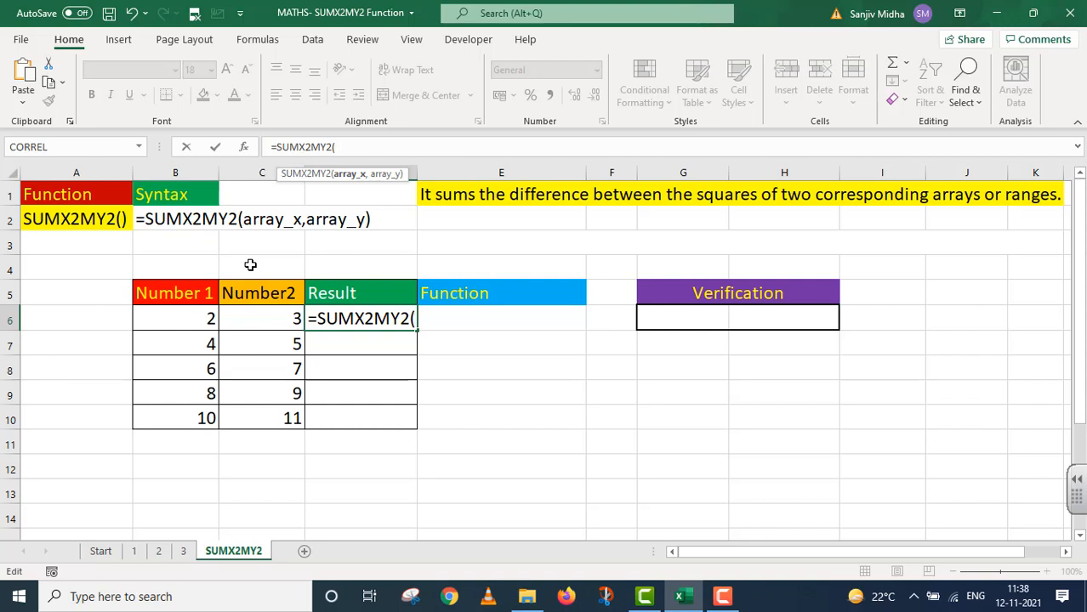
left_click(188, 319)
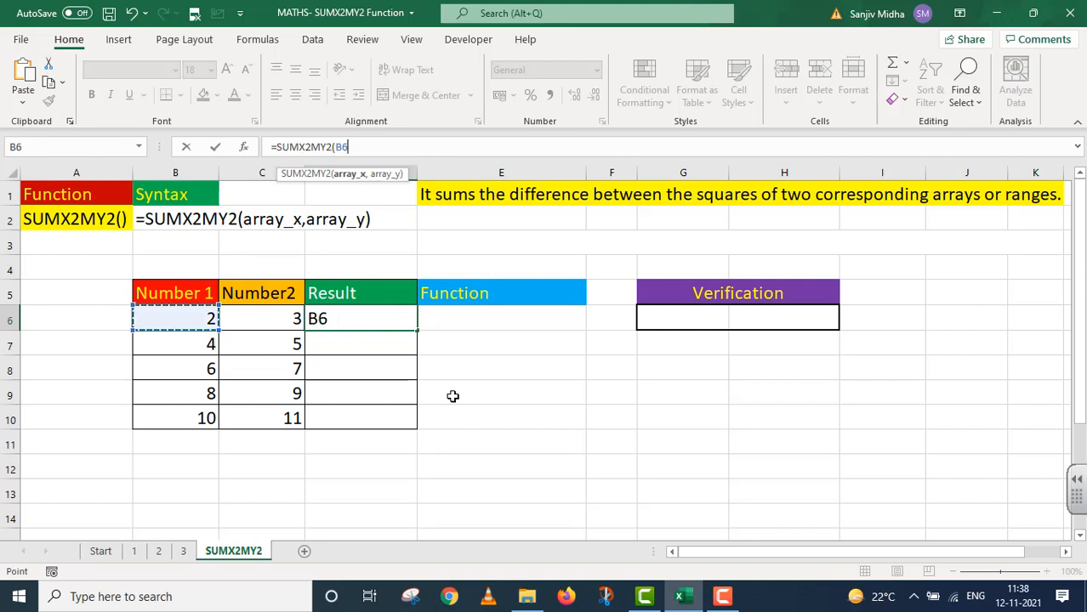
type(",")
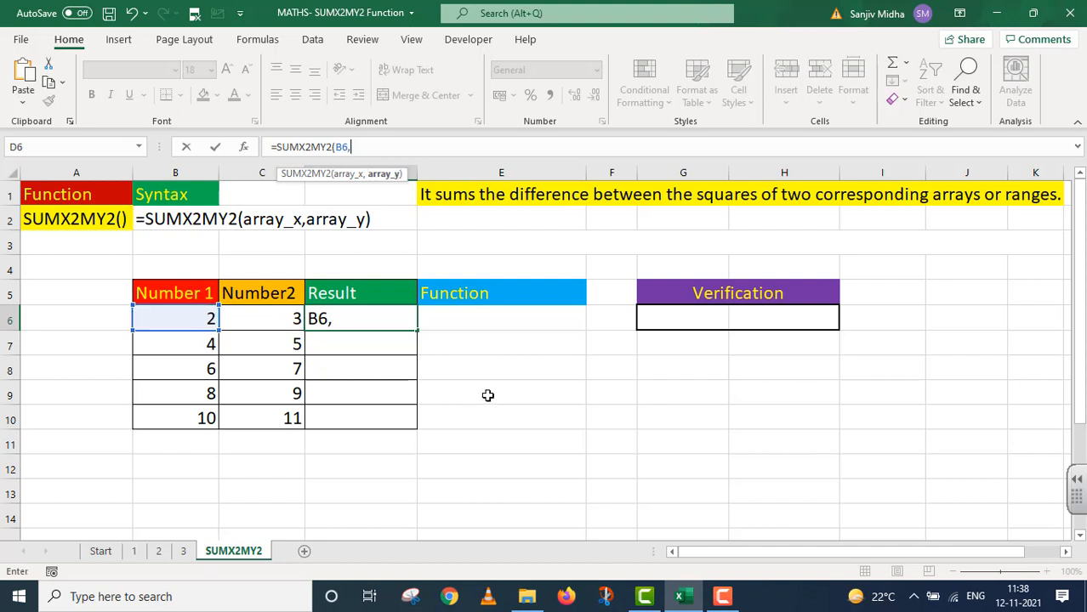
left_click(292, 319)
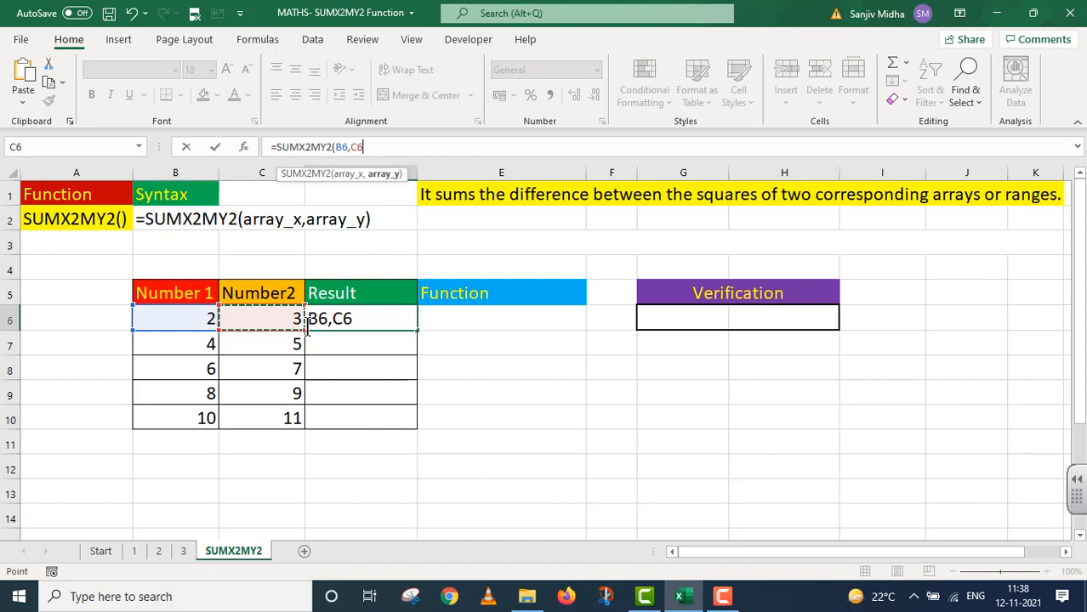
type(")")
key("Return")
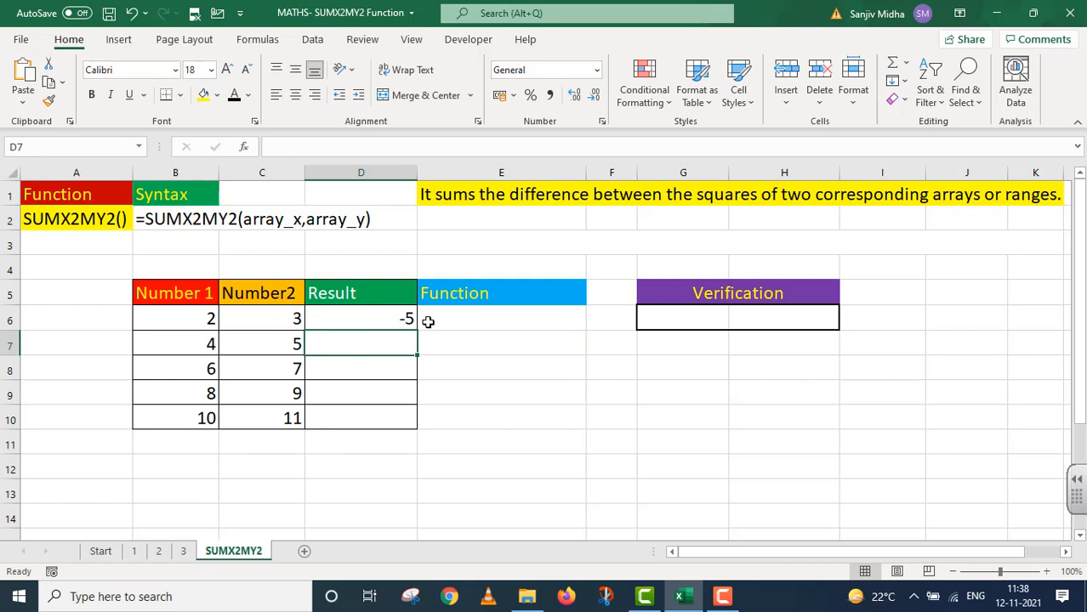
Step: Copy the formula from D6 into Function cell E6 as literal text with a leading apostrophe: '=SUMX2MY2(B6,C6)
left_click(402, 319)
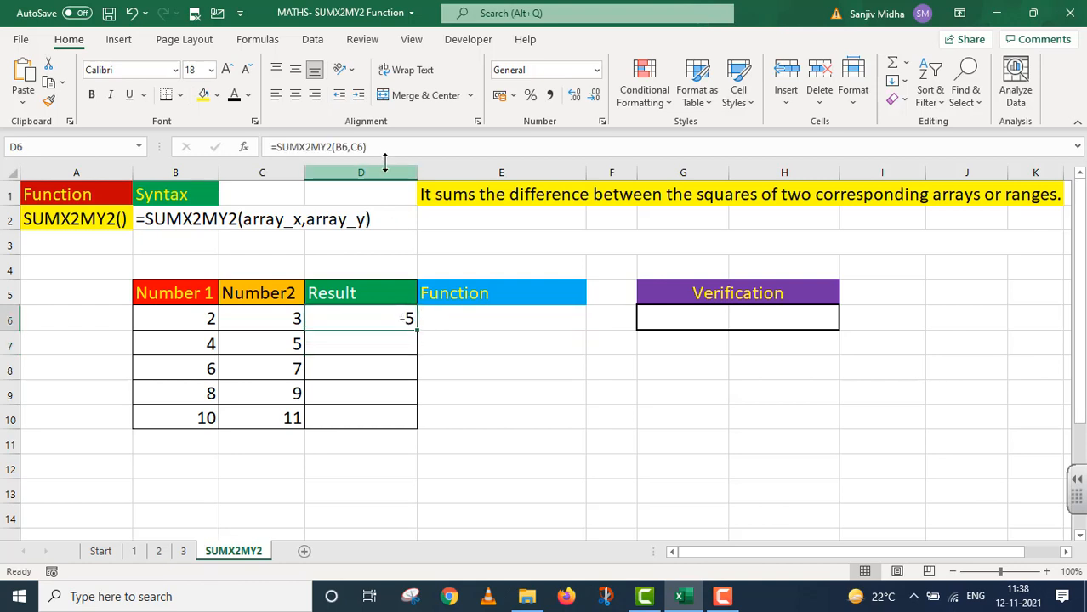
double_click(401, 319)
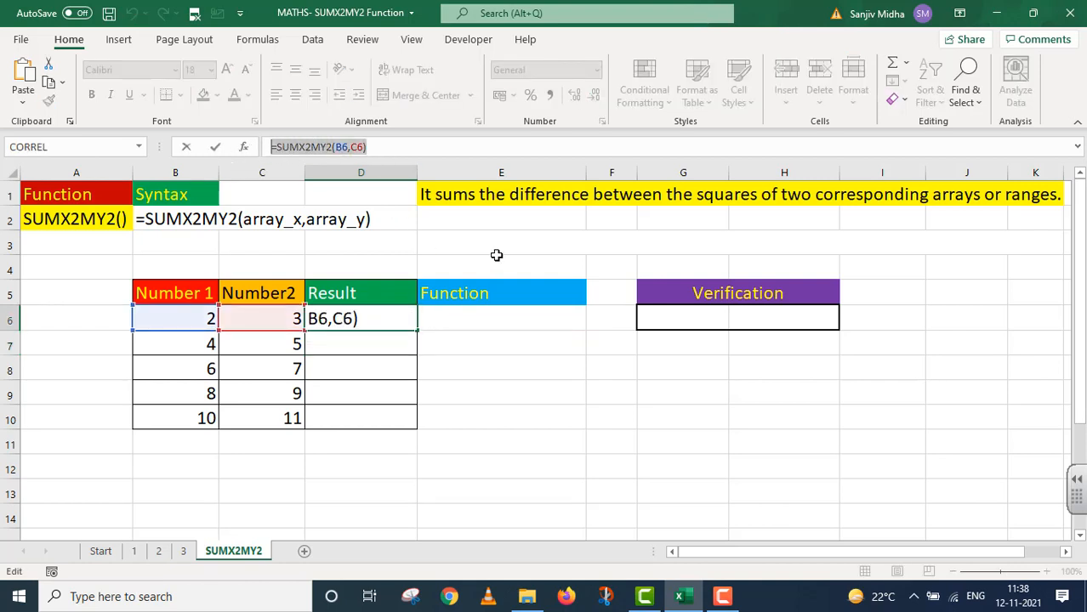
key("Return")
double_click(493, 313)
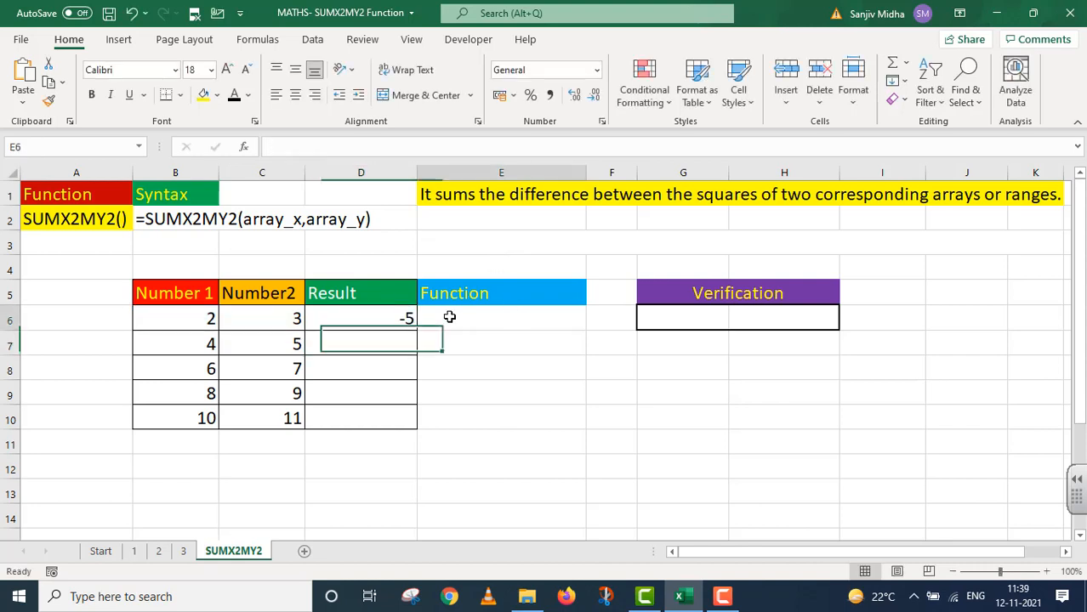
key("ctrl+v")
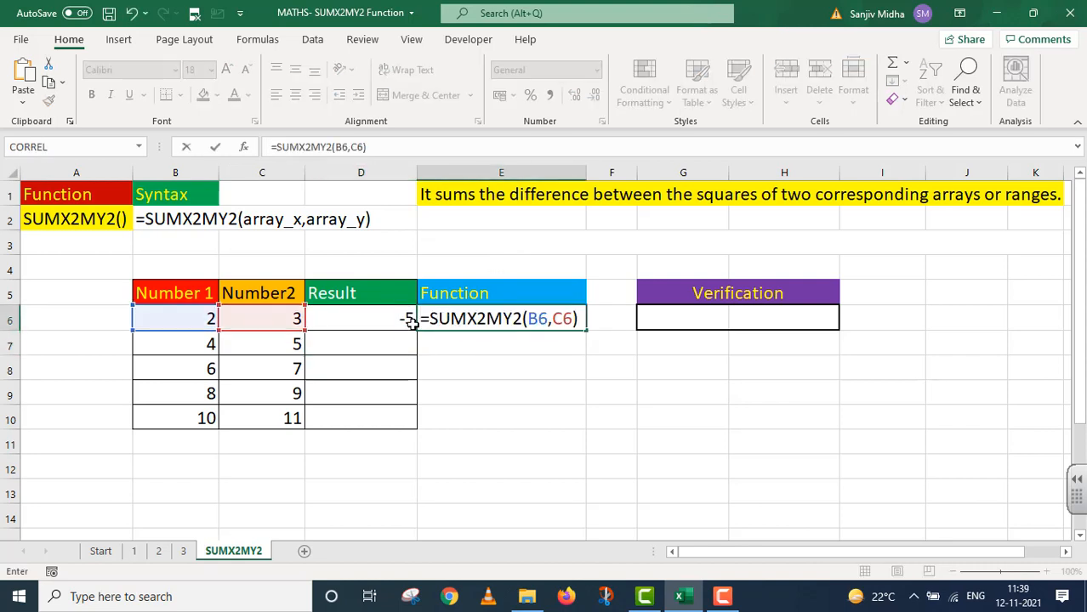
left_click(419, 318)
type("'")
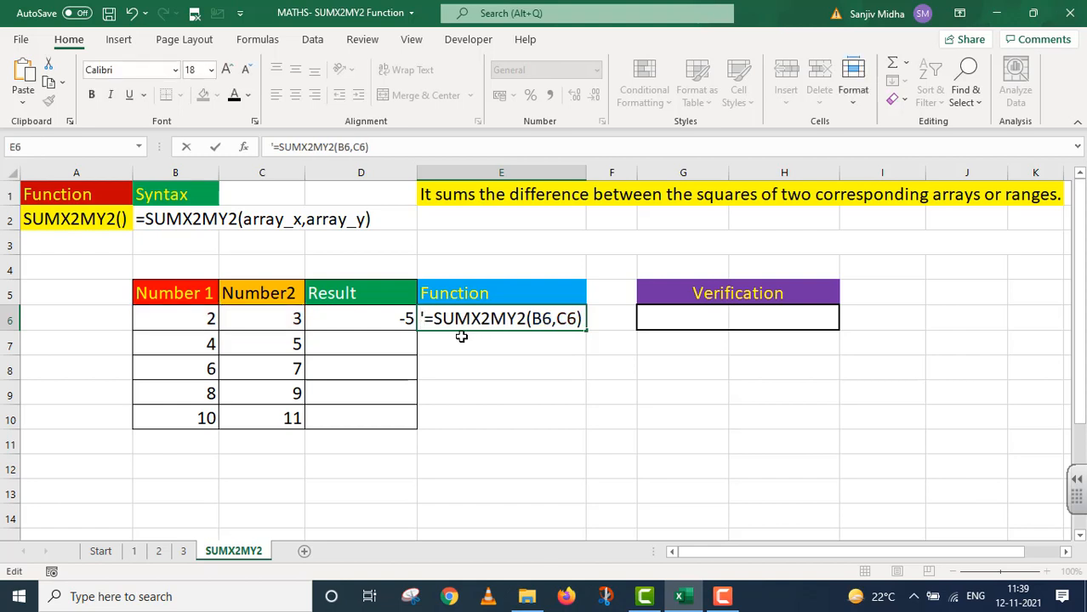
Step: Apply the black font colour to the hidden Verification entries in G6 and H6
left_click(660, 317)
left_click(235, 92)
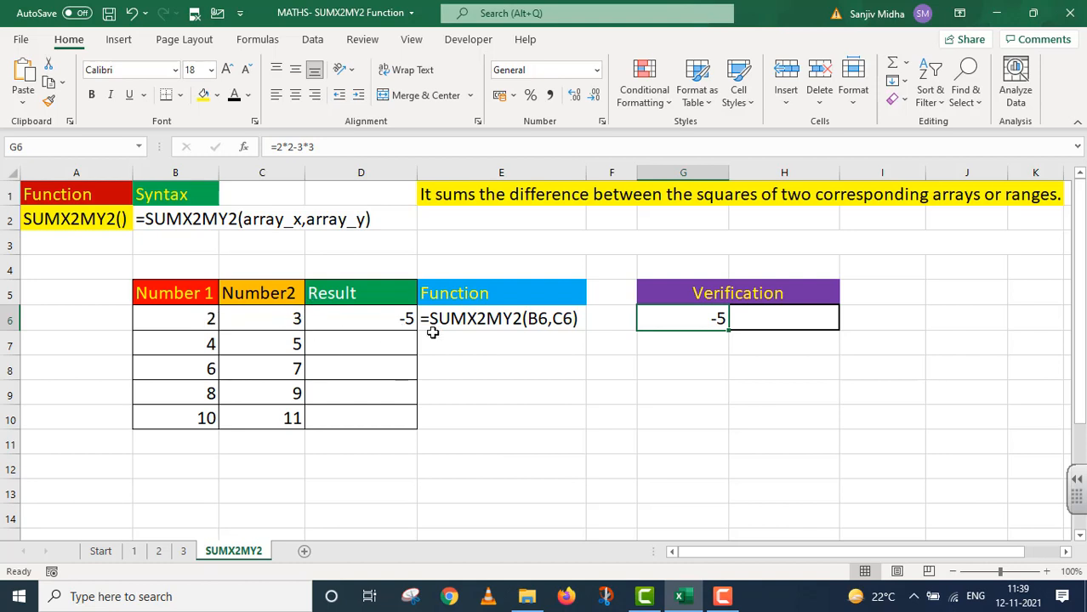
left_click(771, 318)
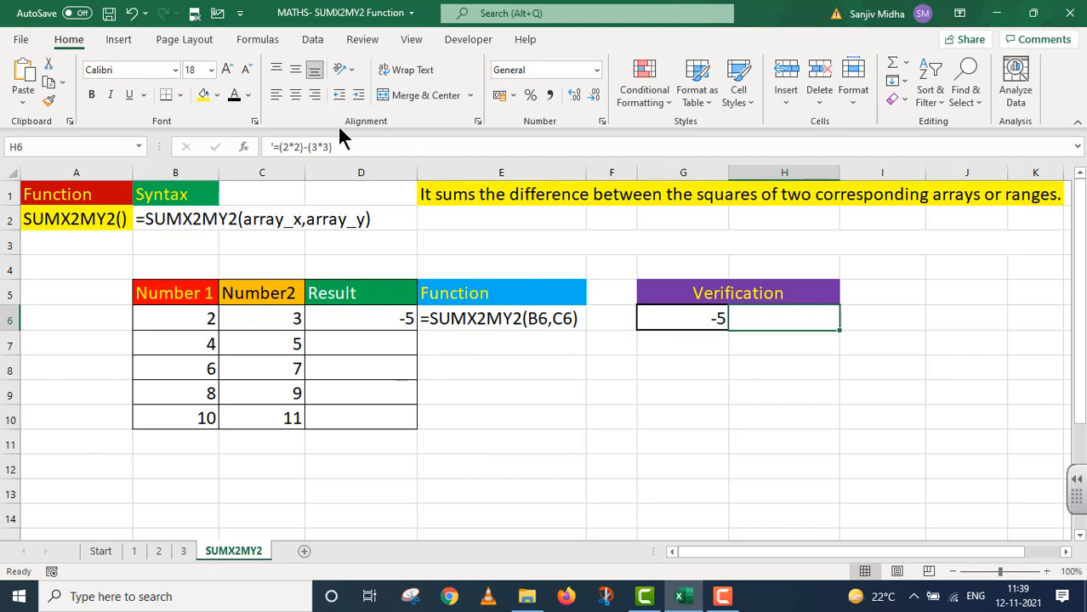
left_click(233, 93)
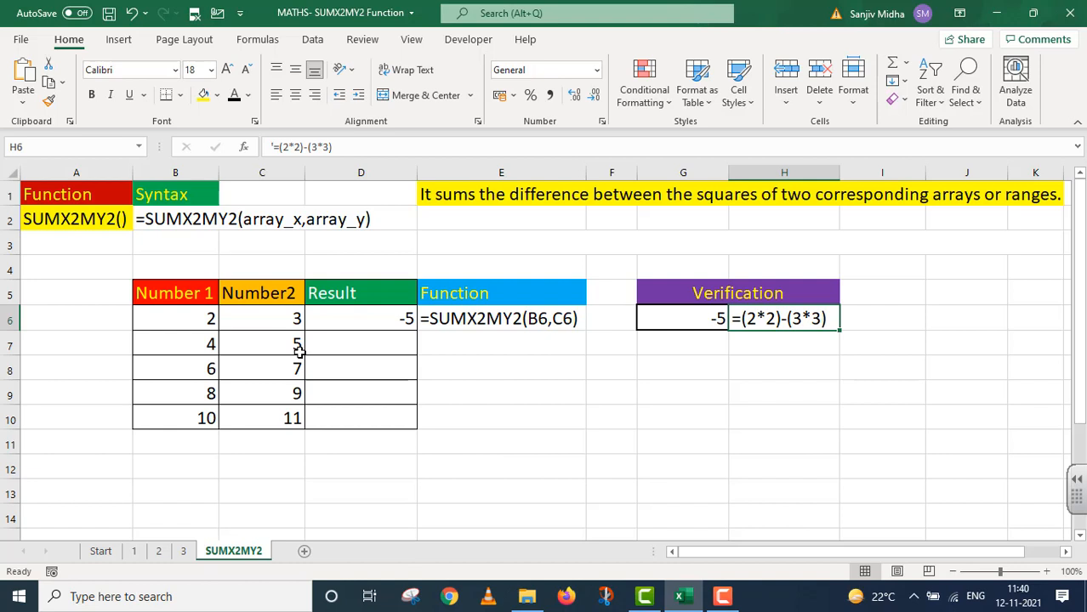
Step: Fill the SUMX2MY2 formula from D6 down the Result column through D10
left_click(395, 318)
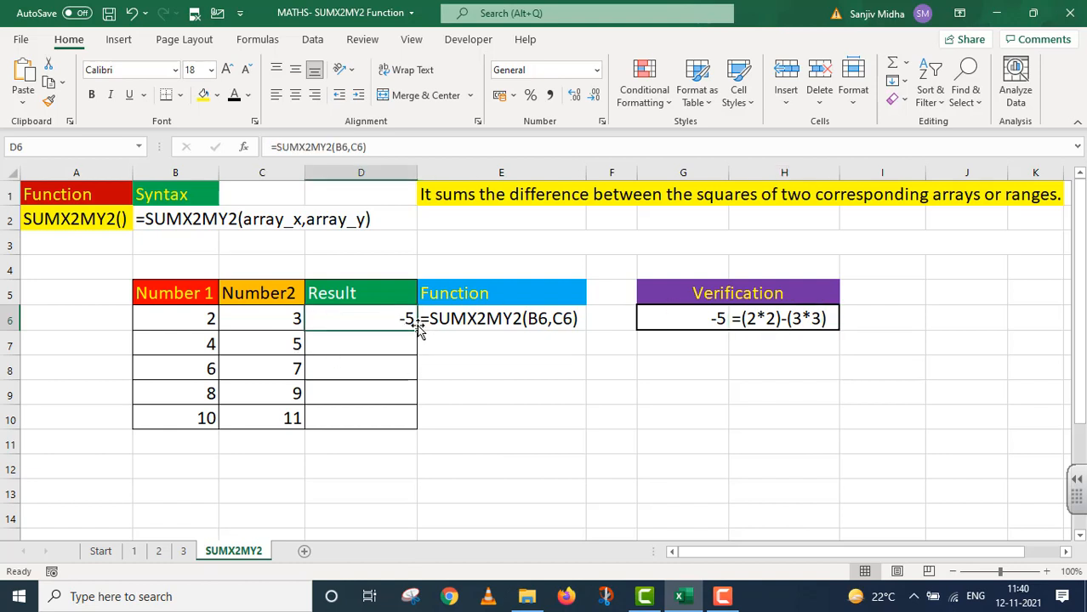
left_click_drag(418, 330, 416, 355)
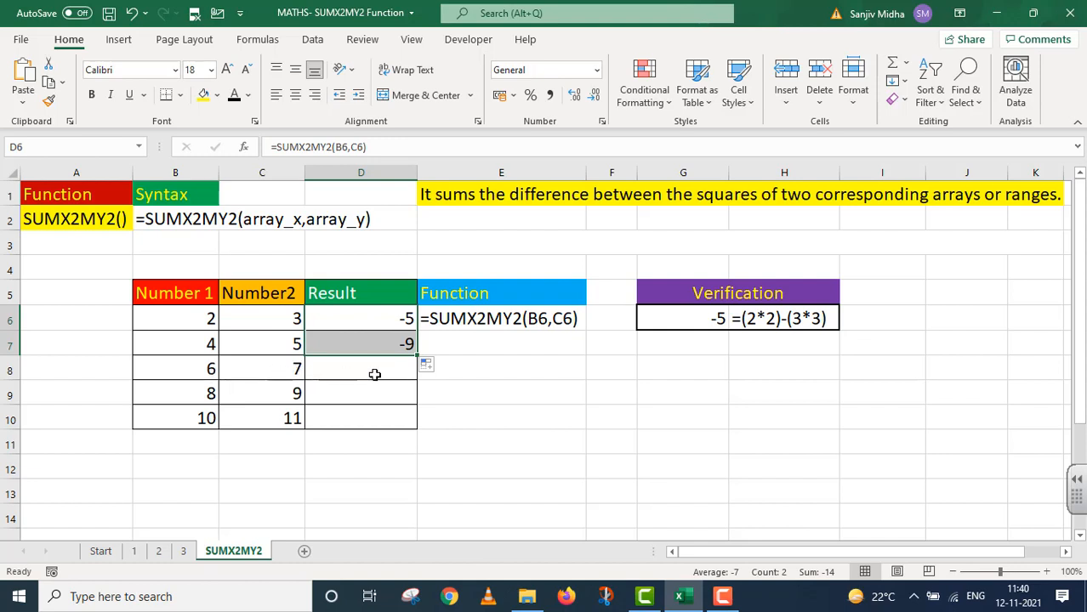
left_click_drag(416, 357, 416, 422)
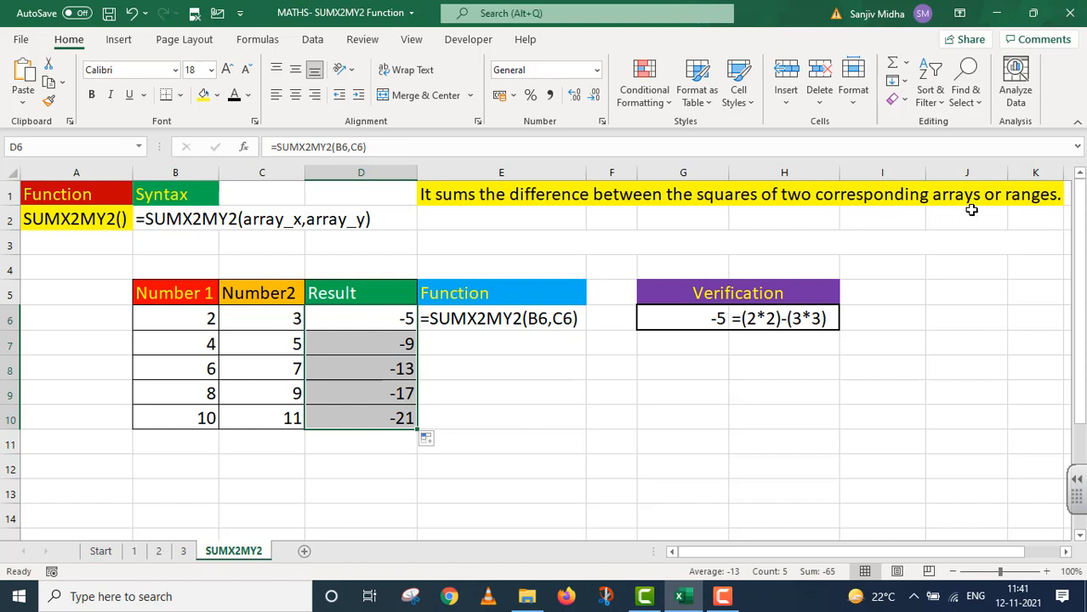
left_click(188, 318)
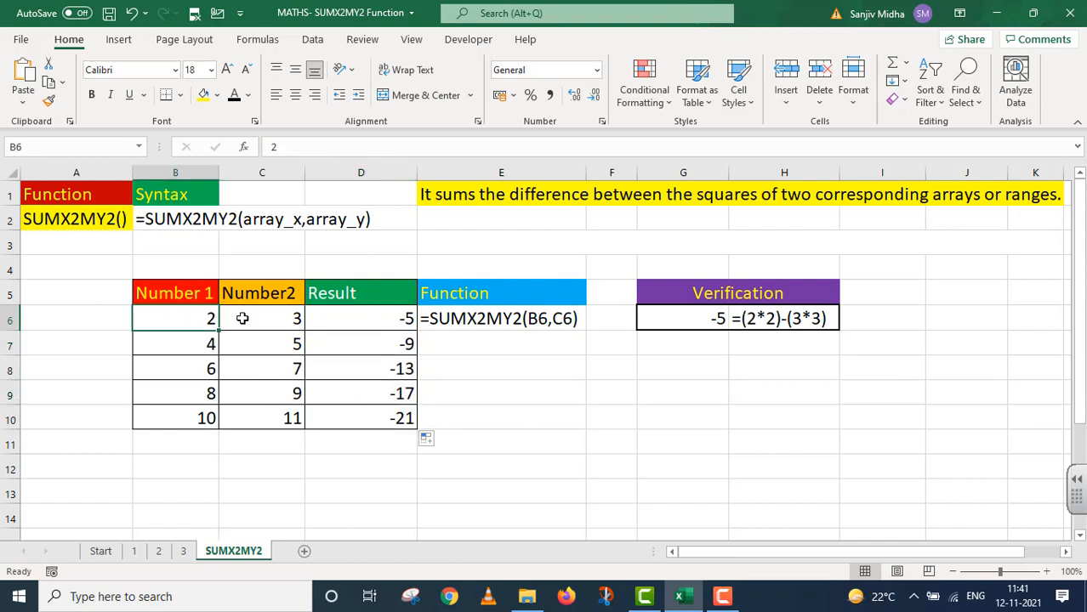
left_click(251, 318)
left_click(192, 318)
left_click(280, 320)
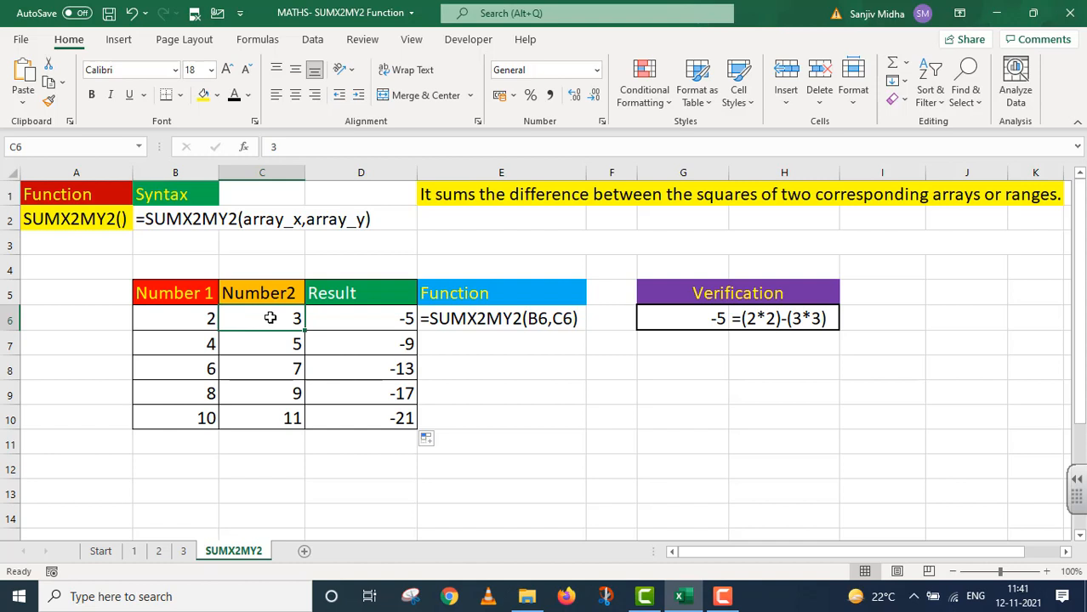